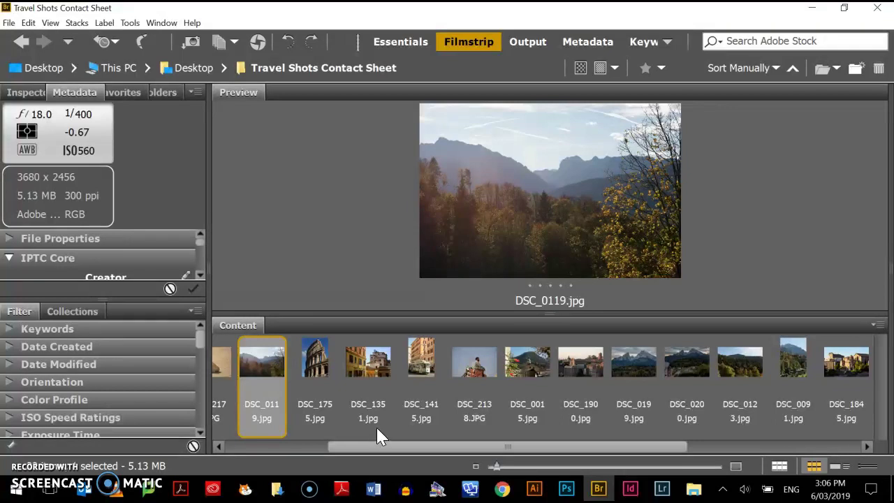
# Select DSC_0199.jpg in the filmstrip after previewing DSC_1755 and DSC_0200
pyautogui.click(305, 365)
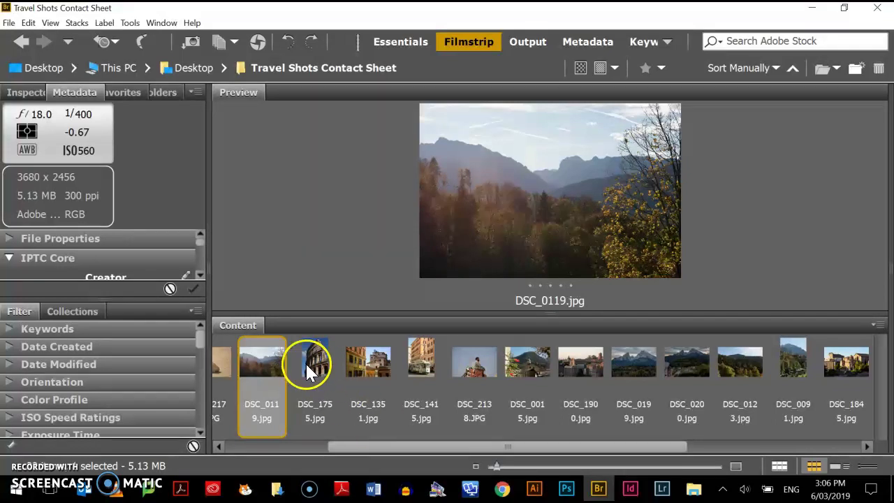
pyautogui.press('Right')
pyautogui.press('Right')
pyautogui.press('Right')
pyautogui.press('Right')
pyautogui.press('Right')
pyautogui.press('Right')
pyautogui.press('Right')
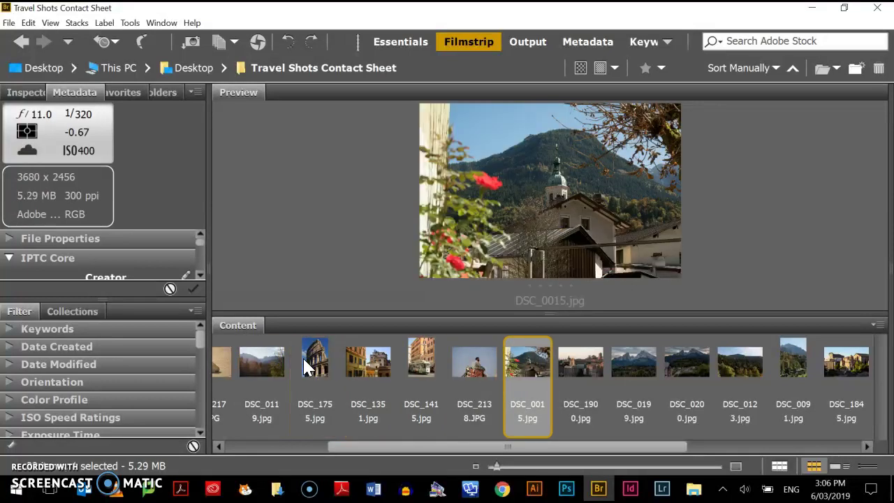
pyautogui.press('Left')
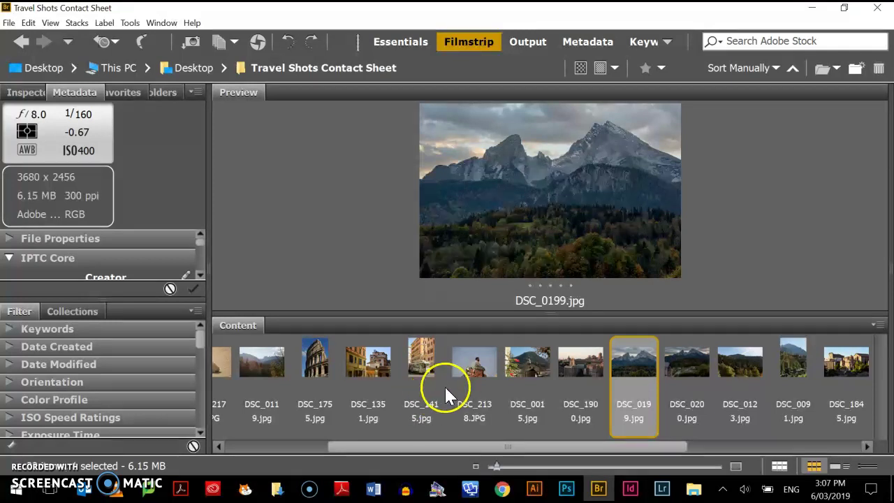
# Try the Metadata, Keywords, Output and Essentials workspaces, ending back in Filmstrip
pyautogui.rightClick(632, 355)
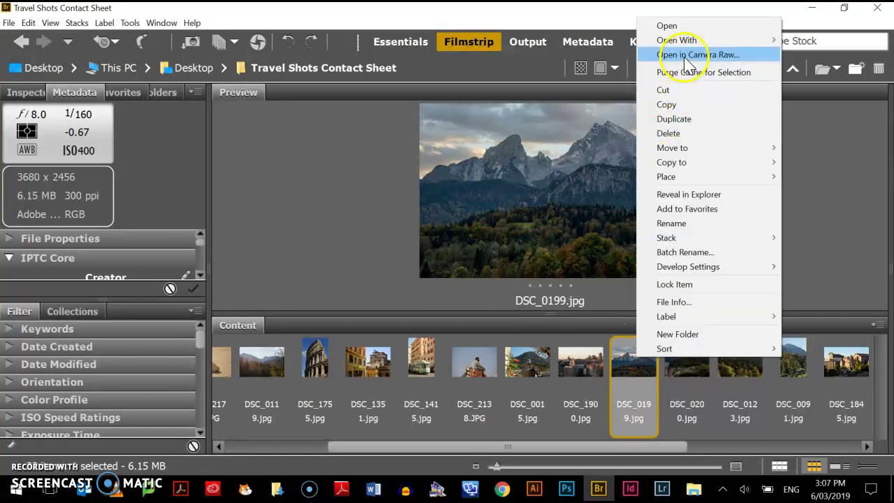
pyautogui.click(525, 43)
pyautogui.click(580, 42)
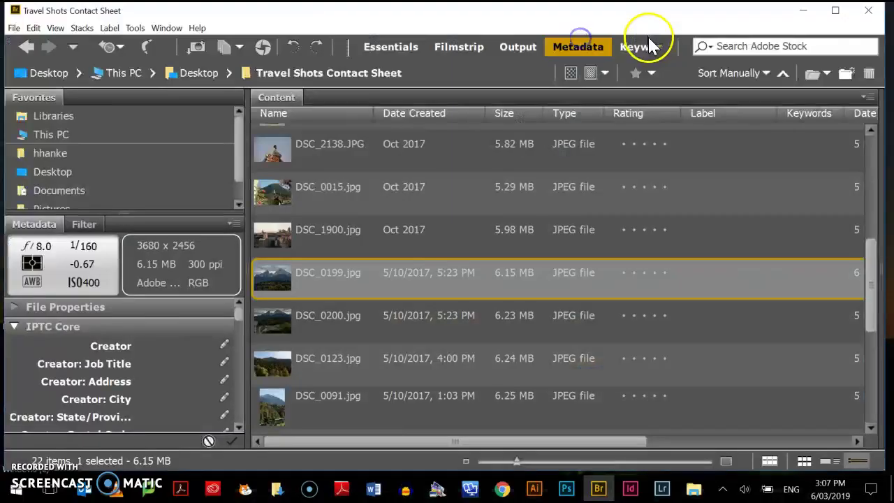
pyautogui.click(647, 44)
pyautogui.click(559, 49)
pyautogui.click(521, 50)
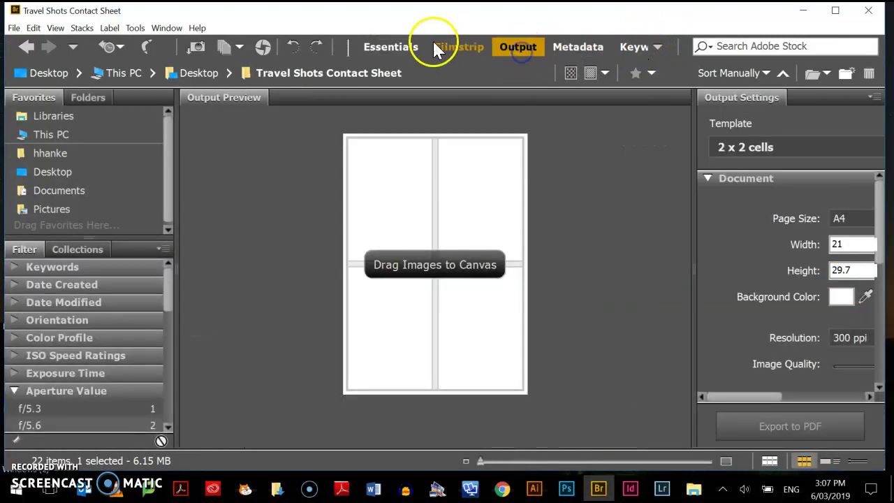
pyautogui.click(444, 47)
pyautogui.click(385, 44)
pyautogui.click(466, 46)
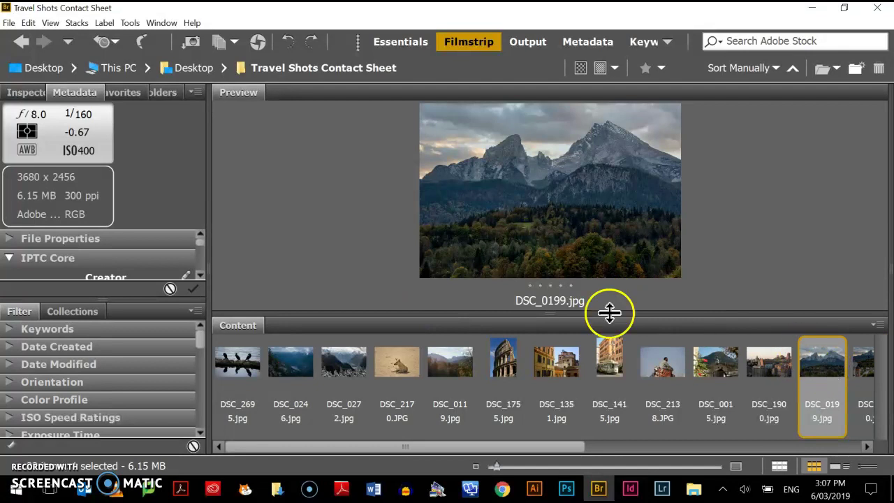
# Lower the Preview/Content divider to enlarge the preview, keeping DSC_0199 selected
pyautogui.moveTo(566, 313); pyautogui.dragTo(567, 335)
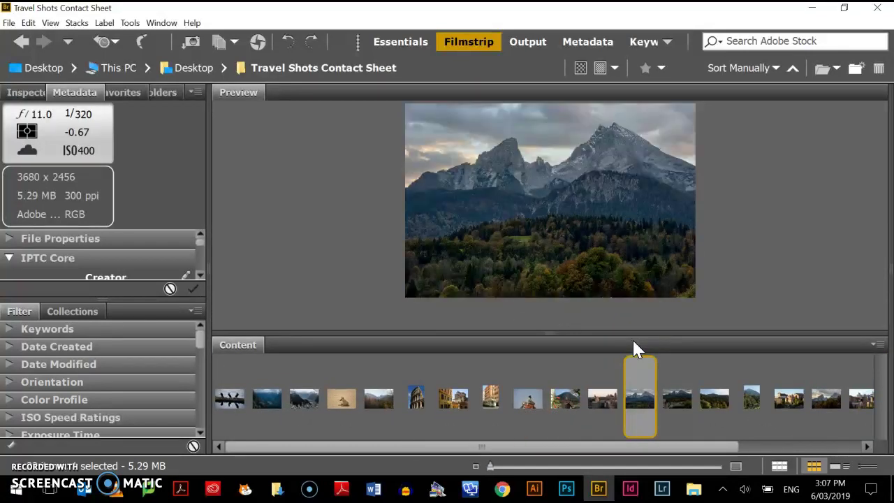
pyautogui.press('Right')
pyautogui.press('Left')
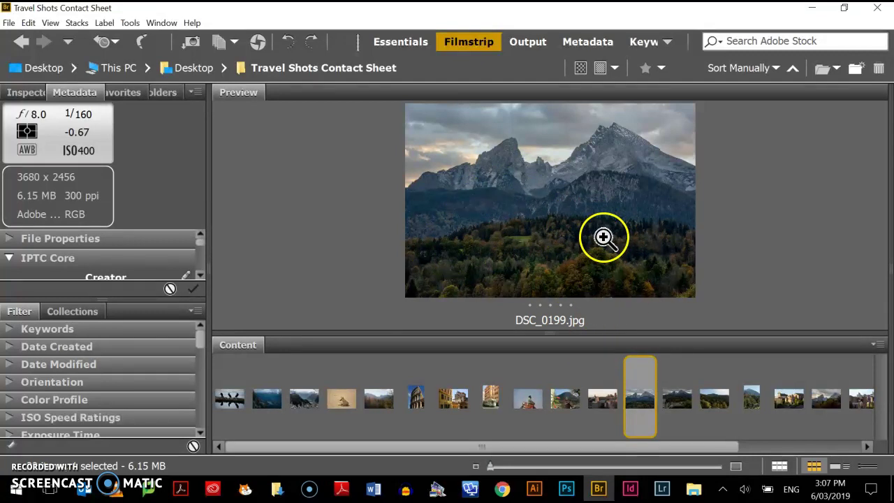
# Open DSC_0199 in Camera Raw and look through each adjustment panel before returning to Basic
pyautogui.rightClick(660, 409)
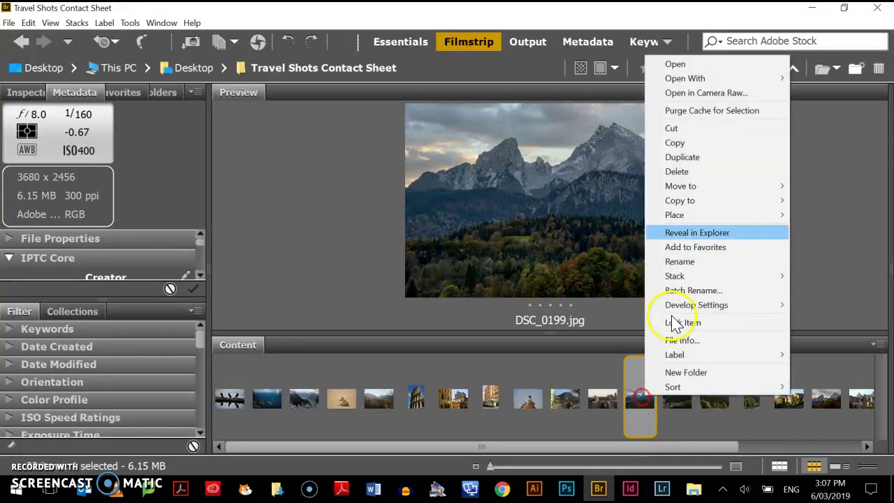
pyautogui.click(707, 92)
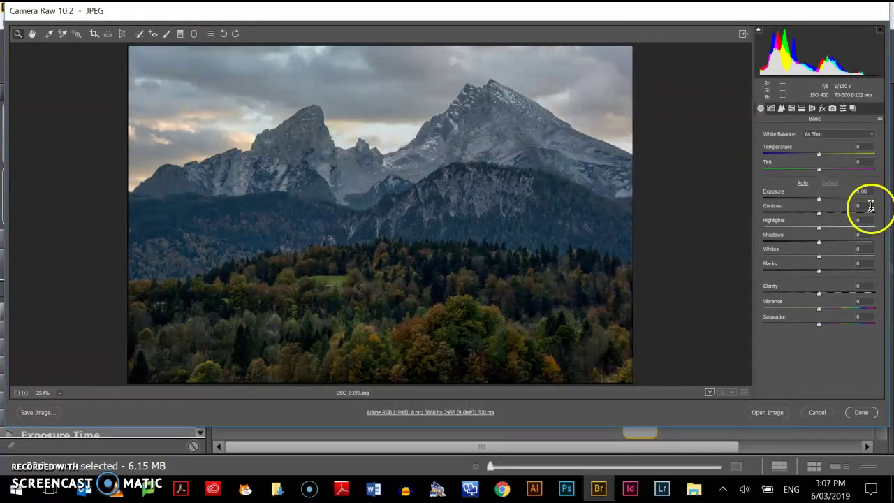
pyautogui.click(770, 108)
pyautogui.click(781, 108)
pyautogui.click(791, 107)
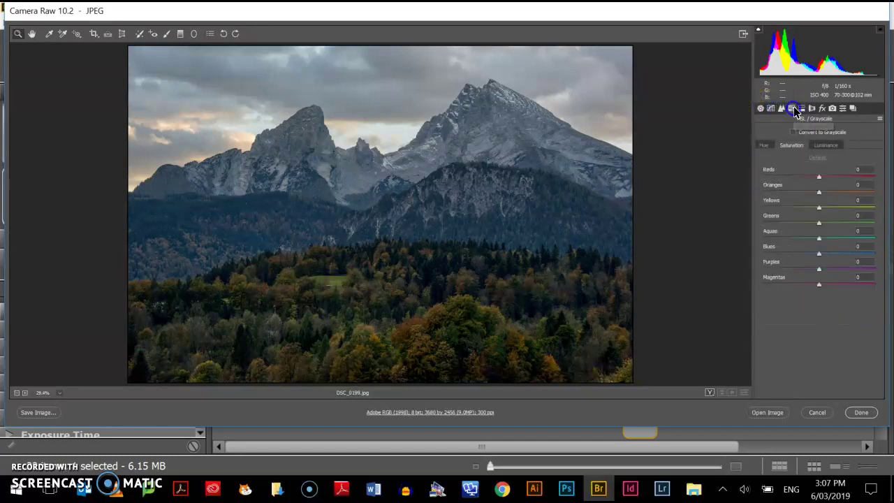
pyautogui.click(802, 110)
pyautogui.click(811, 110)
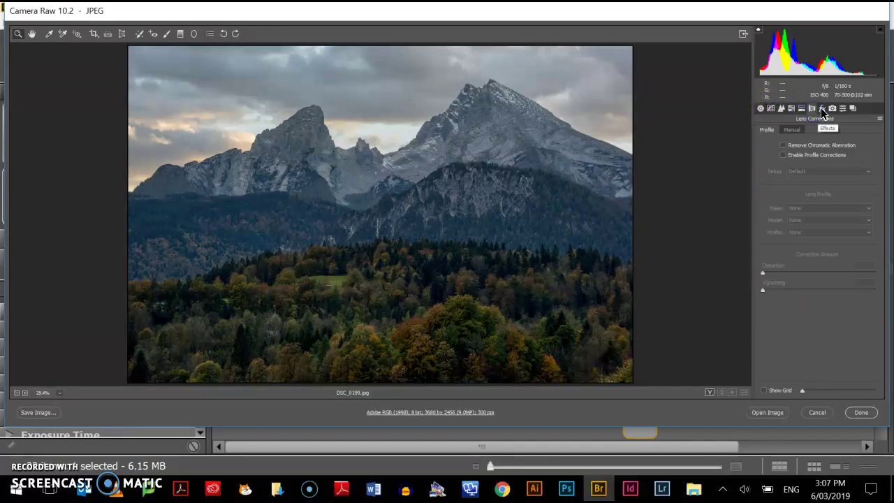
pyautogui.click(822, 110)
pyautogui.click(832, 109)
pyautogui.click(842, 108)
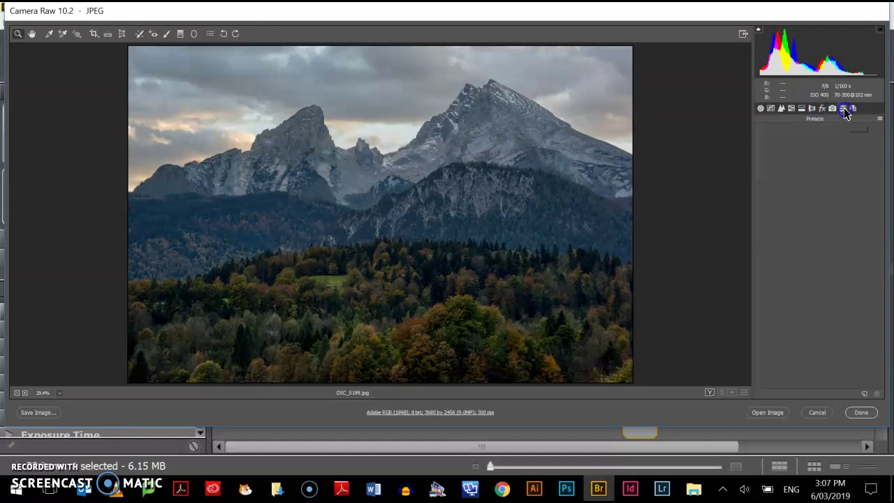
pyautogui.click(760, 110)
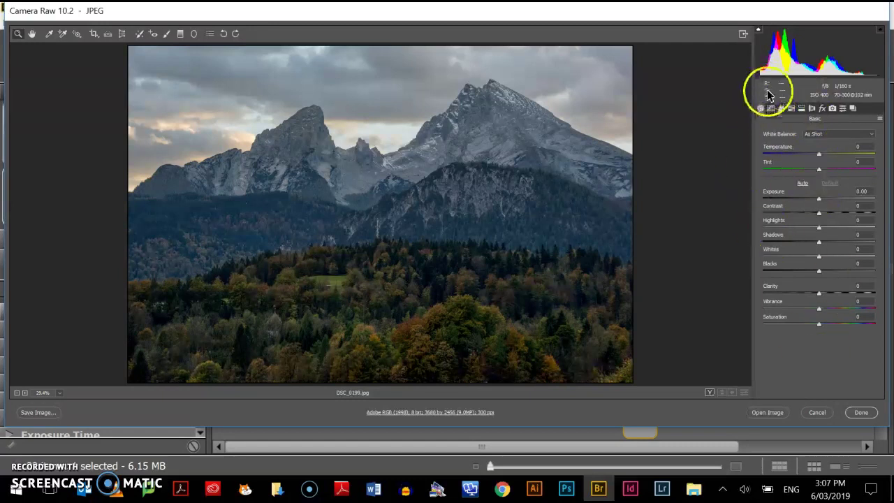
# Revisit the Detail, HSL and Tone Curve panels, then go back to Basic
pyautogui.click(782, 109)
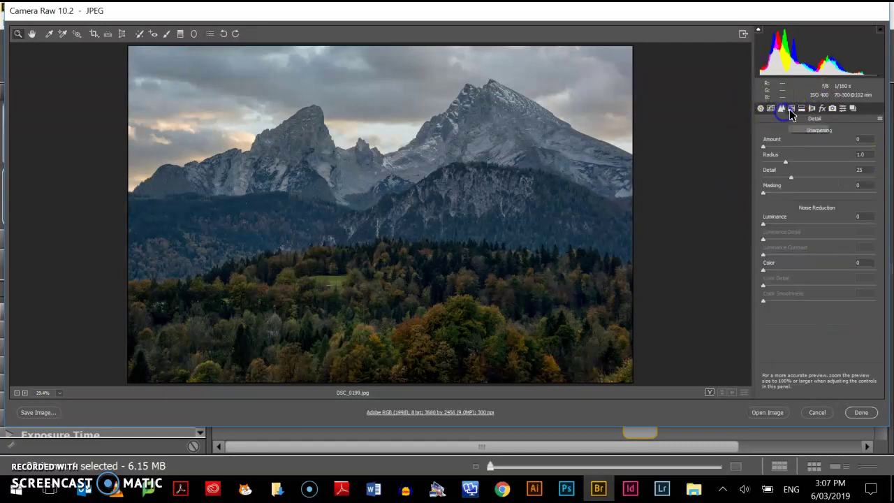
pyautogui.click(791, 109)
pyautogui.click(771, 109)
pyautogui.click(760, 109)
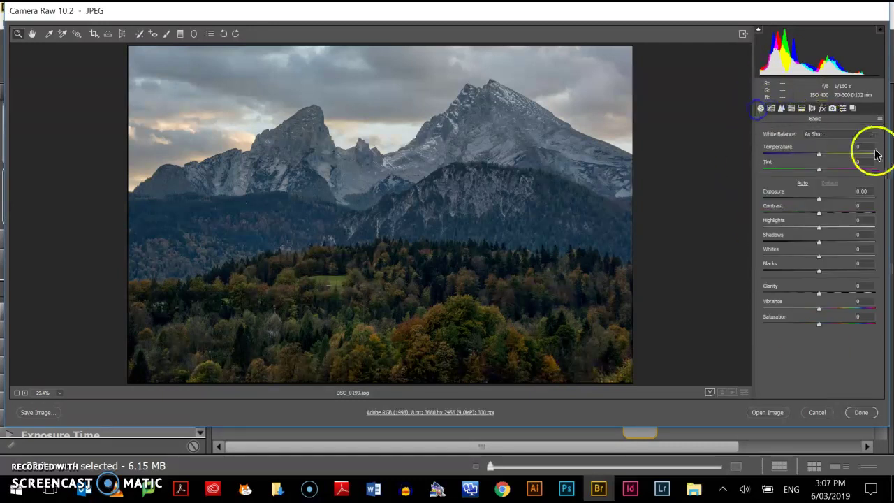
# Set Temperature to +9, Tint to +6 and Exposure to +0.90
pyautogui.click(819, 154)
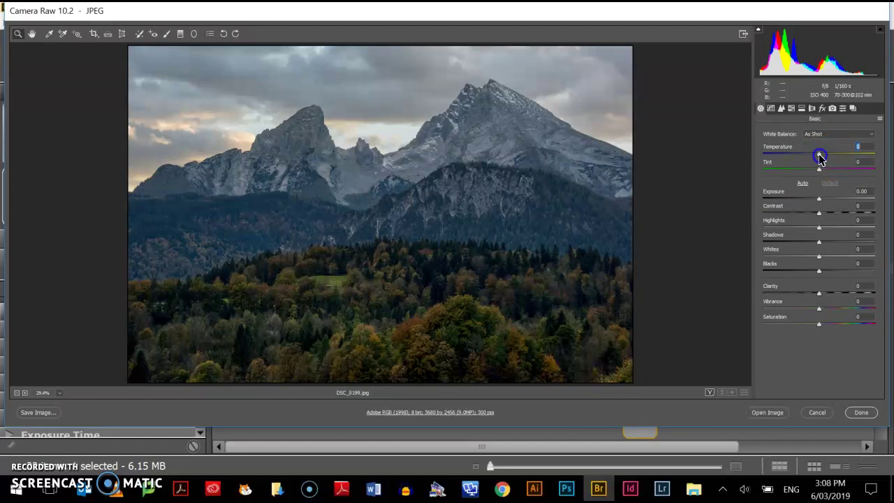
pyautogui.moveTo(821, 159)
pyautogui.mouseDown()
pyautogui.moveTo(811, 157)
pyautogui.moveTo(824, 156)
pyautogui.moveTo(814, 174)
pyautogui.moveTo(822, 174)
pyautogui.mouseUp()
pyautogui.click(821, 172)
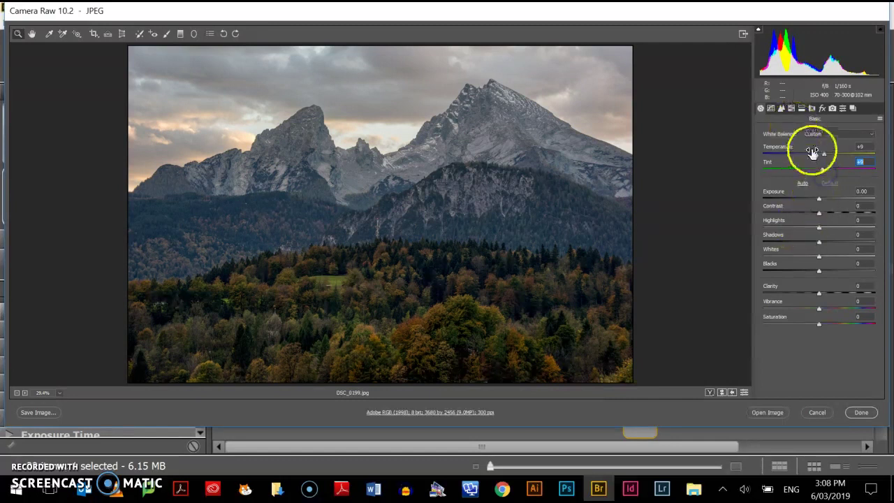
pyautogui.click(821, 202)
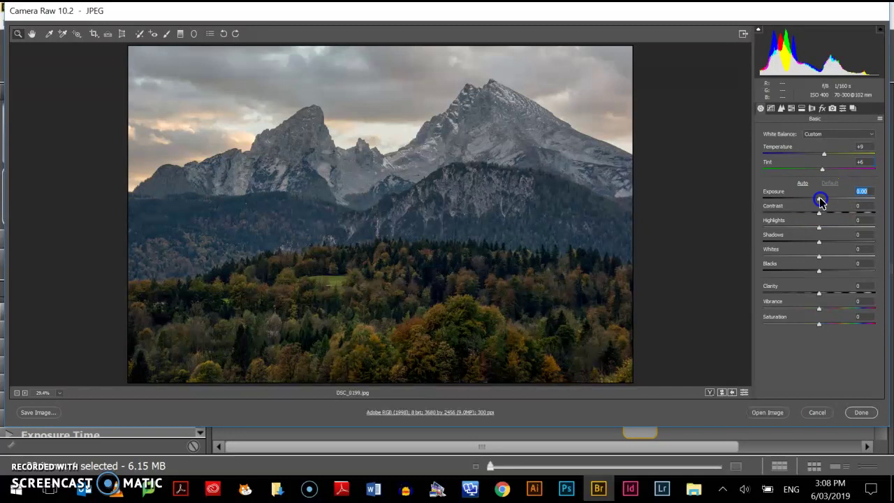
pyautogui.moveTo(821, 202)
pyautogui.mouseDown()
pyautogui.moveTo(847, 203)
pyautogui.moveTo(829, 202)
pyautogui.moveTo(823, 217)
pyautogui.mouseUp()
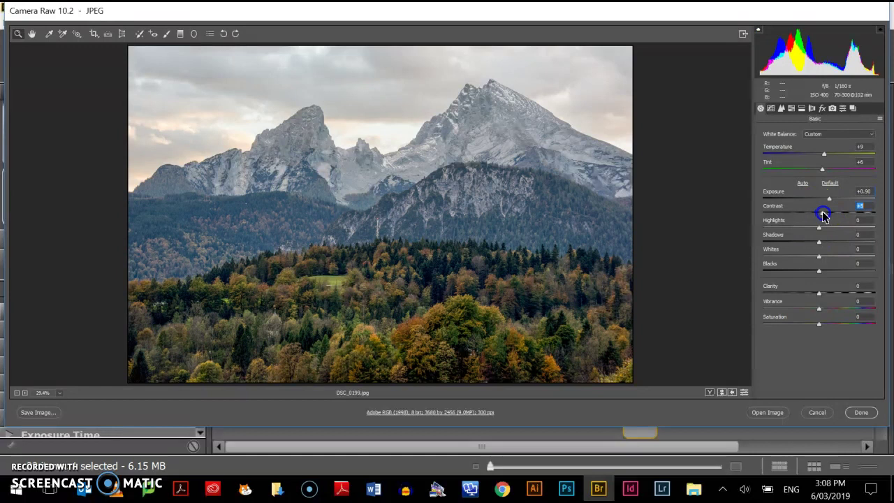
# Set Contrast +7, Highlights -93, Shadows +36 and lift Blacks from -38 to -31
pyautogui.moveTo(805, 253); pyautogui.dragTo(823, 213)
pyautogui.moveTo(824, 227); pyautogui.dragTo(820, 227)
pyautogui.moveTo(821, 231); pyautogui.dragTo(769, 231)
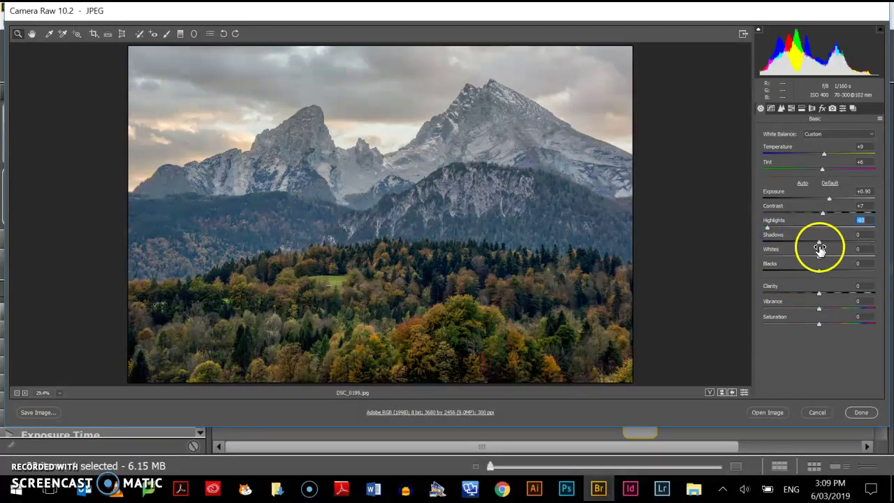
pyautogui.moveTo(823, 245); pyautogui.dragTo(791, 278)
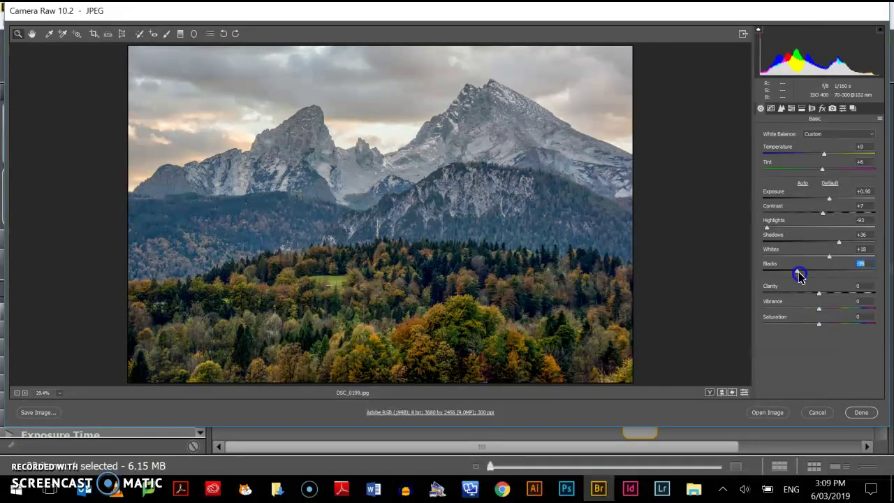
pyautogui.moveTo(801, 275); pyautogui.dragTo(824, 295)
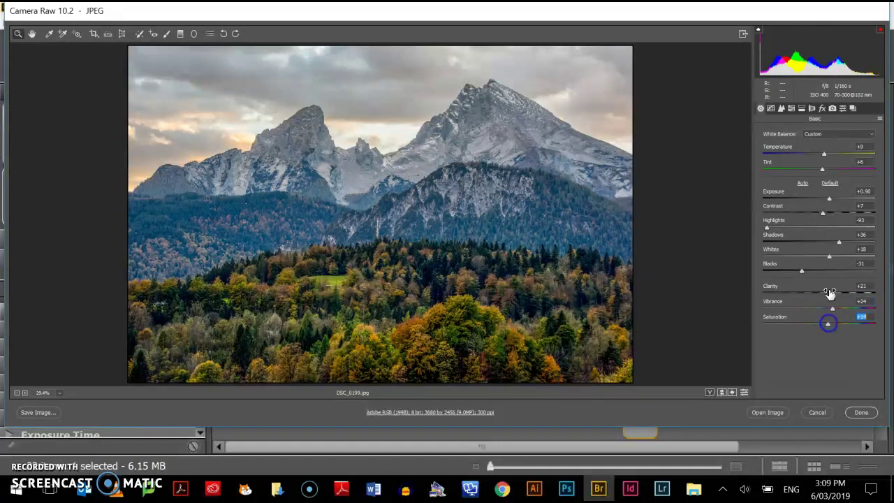
# Add upper and lower points to the RGB point curve, keeping the upper at 176/177
pyautogui.click(770, 108)
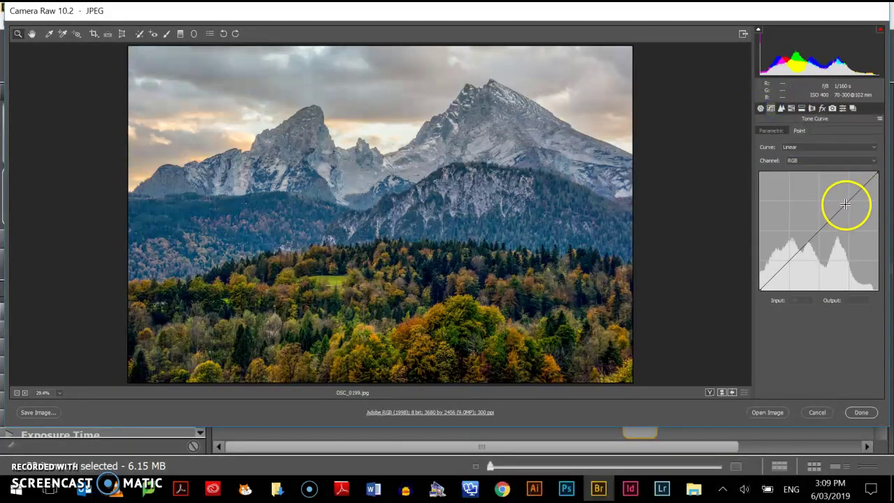
pyautogui.moveTo(845, 204); pyautogui.dragTo(840, 200)
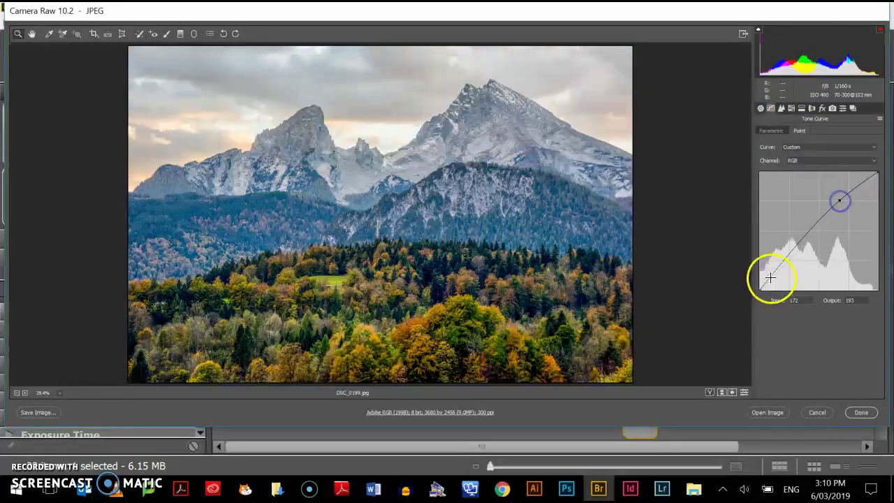
pyautogui.moveTo(793, 248)
pyautogui.mouseDown()
pyautogui.moveTo(799, 259)
pyautogui.moveTo(789, 249)
pyautogui.mouseUp()
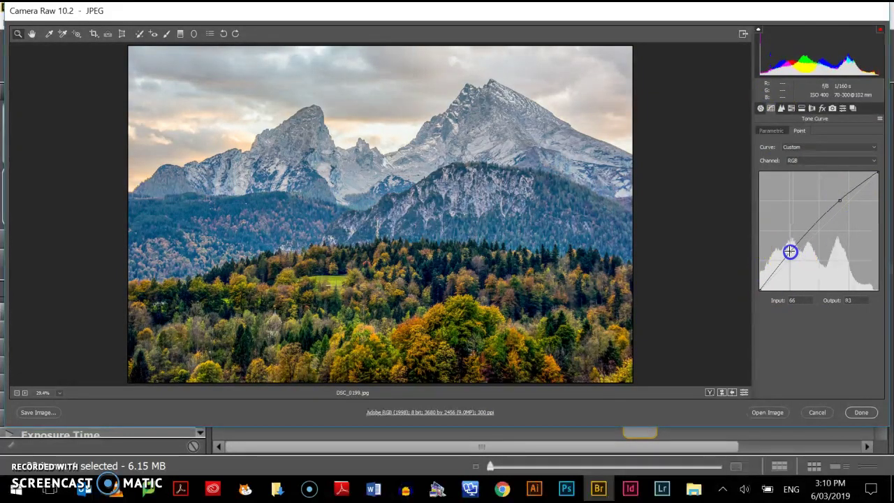
pyautogui.click(843, 201)
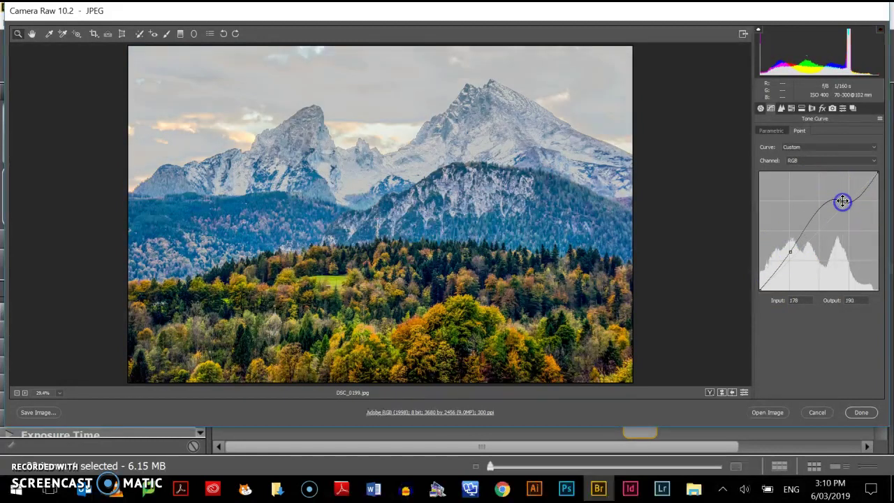
pyautogui.moveTo(838, 200); pyautogui.dragTo(841, 206)
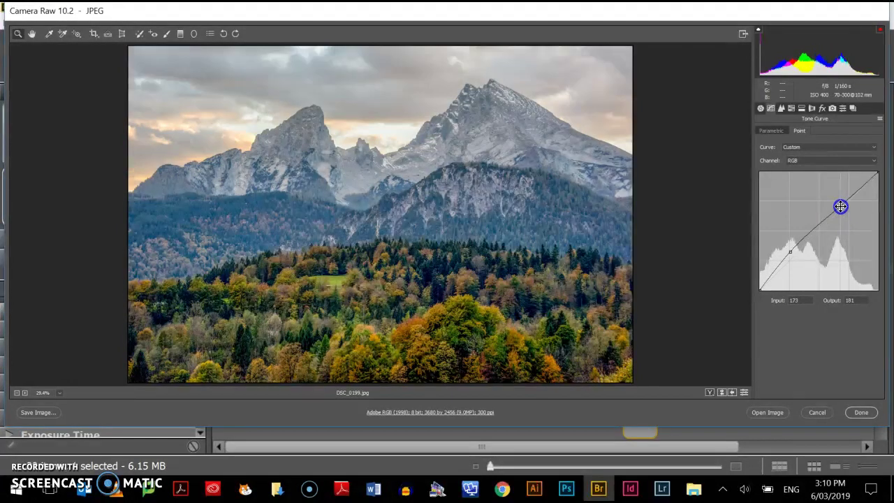
pyautogui.moveTo(790, 251); pyautogui.dragTo(790, 247)
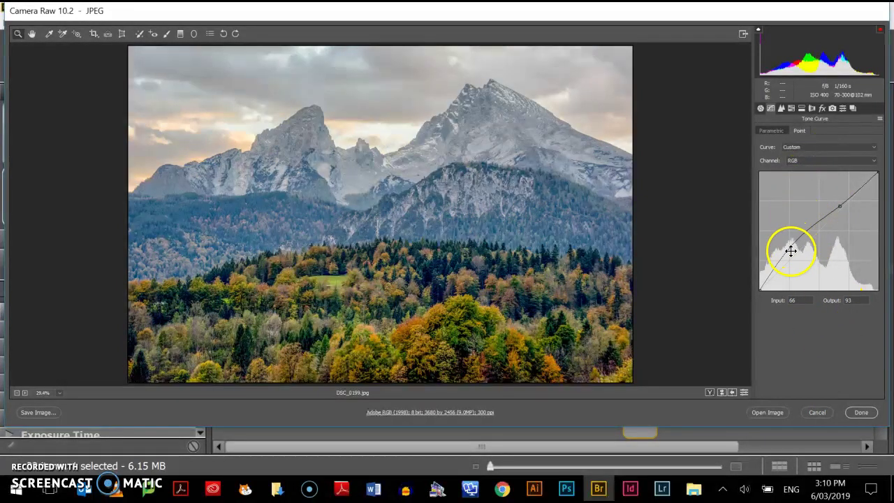
pyautogui.moveTo(792, 248); pyautogui.dragTo(796, 254)
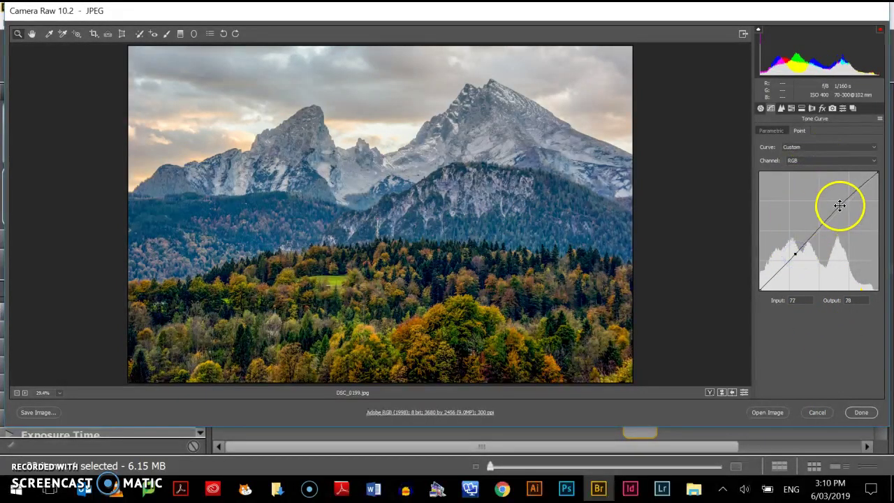
pyautogui.moveTo(840, 206); pyautogui.dragTo(841, 207)
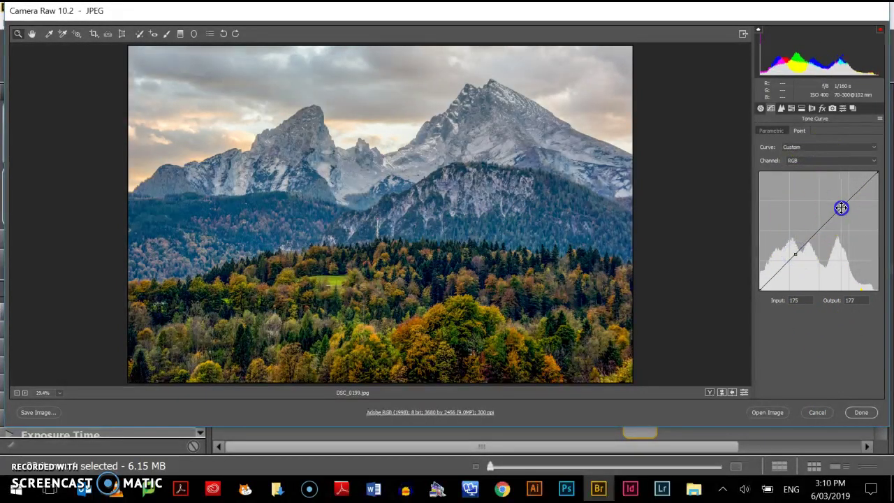
# Set HSL saturation to Oranges +12, Yellows +25 and Greens +8
pyautogui.click(781, 110)
pyautogui.click(792, 110)
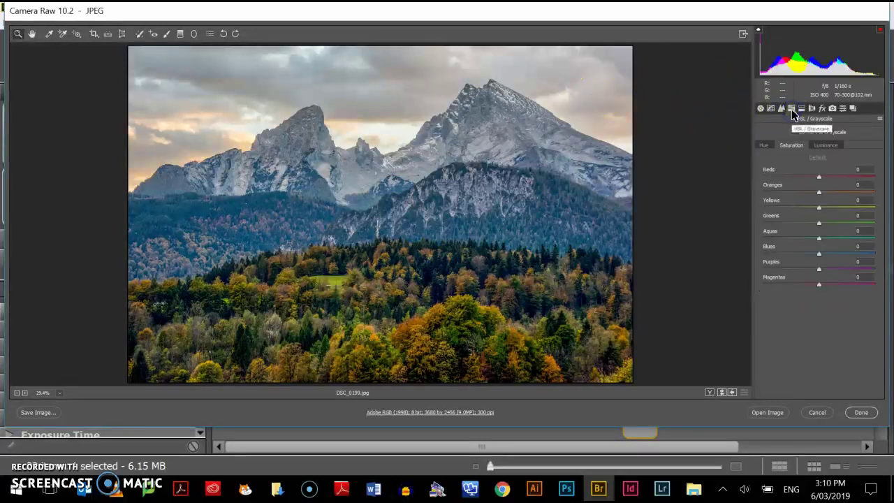
pyautogui.click(820, 192)
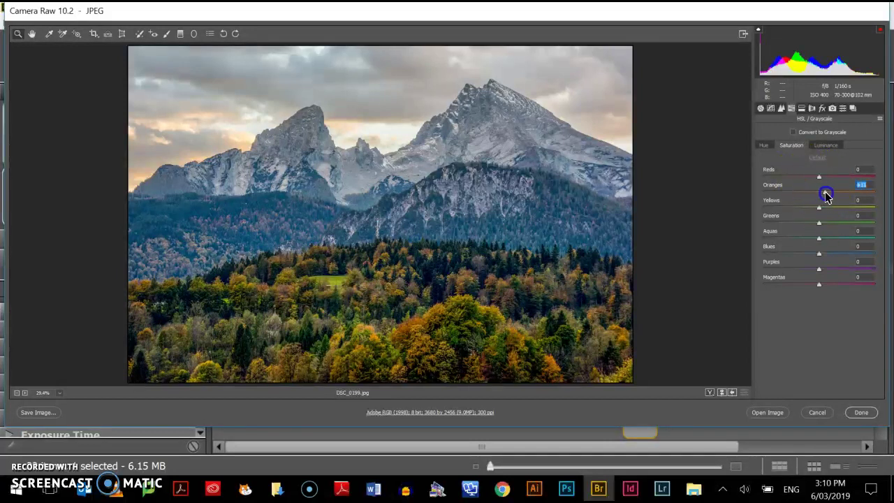
pyautogui.write('100')
pyautogui.press('Return')
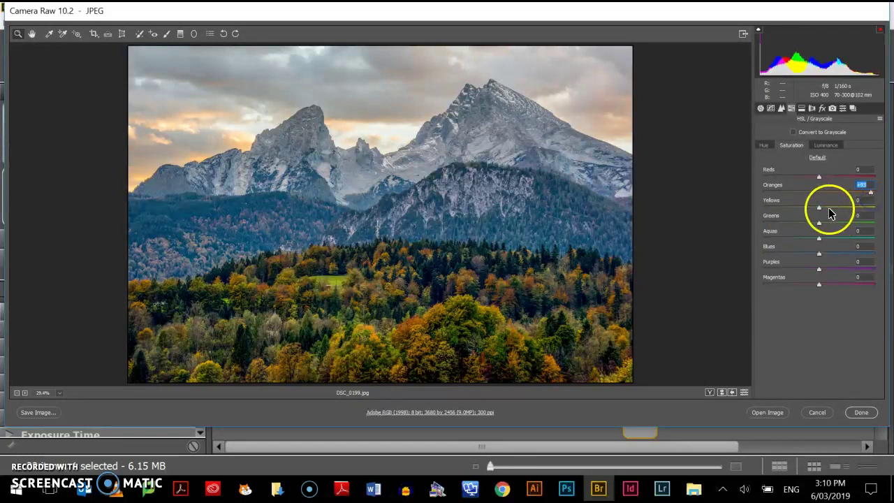
pyautogui.moveTo(819, 208); pyautogui.dragTo(832, 212)
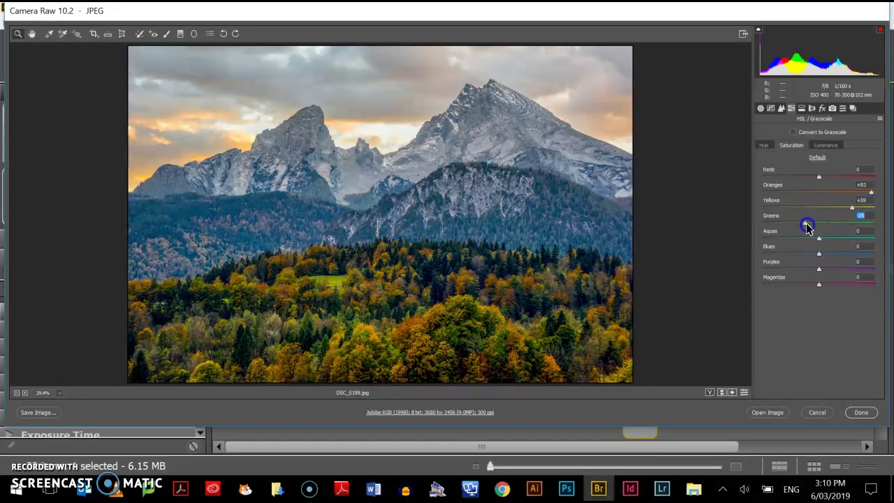
pyautogui.click(863, 218)
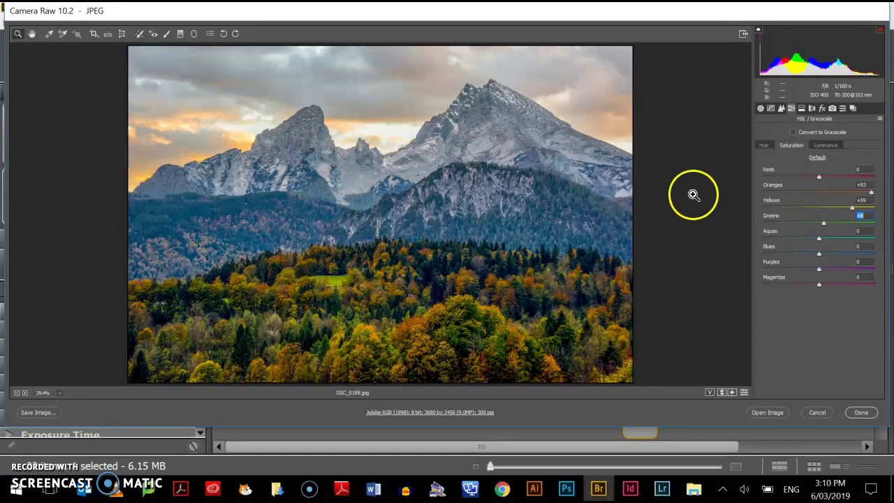
pyautogui.click(853, 209)
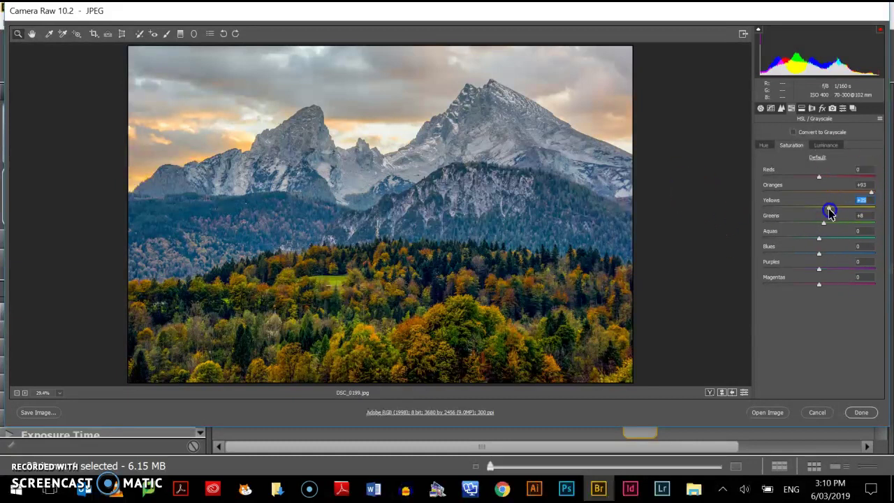
pyautogui.moveTo(830, 211); pyautogui.dragTo(831, 209)
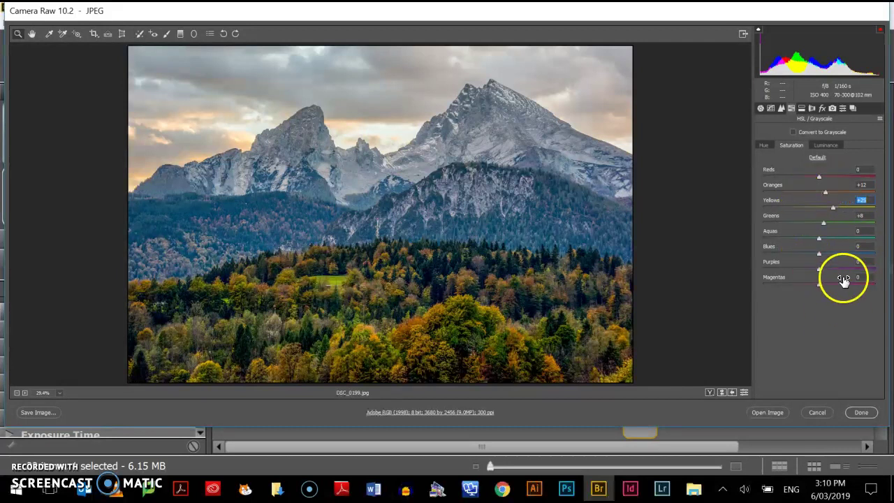
# Draw a trial crop box over the whole photo with the Crop tool
pyautogui.click(812, 109)
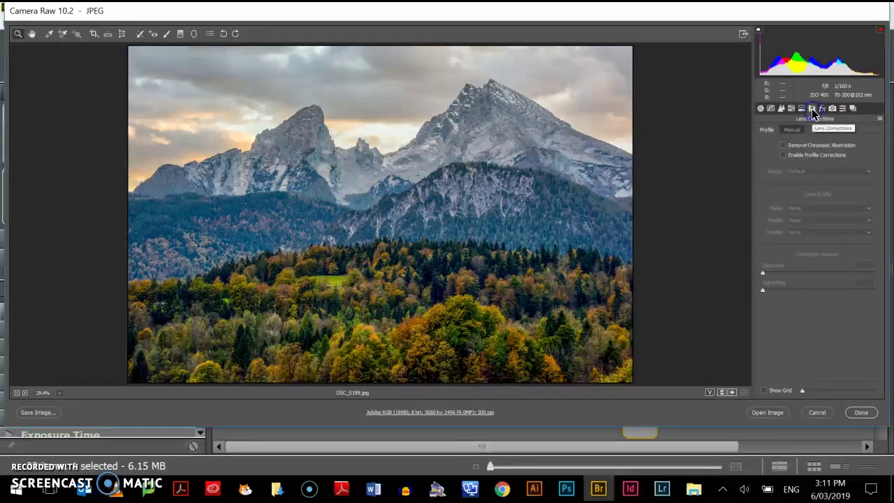
pyautogui.click(823, 108)
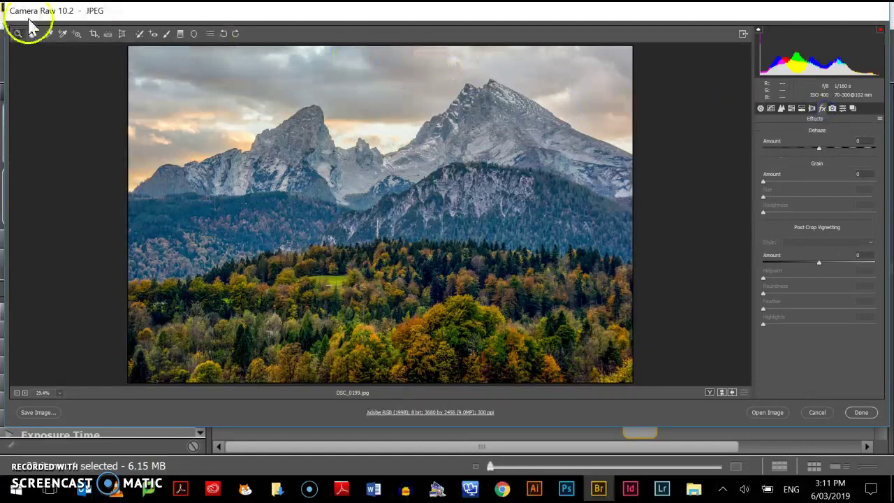
pyautogui.click(95, 34)
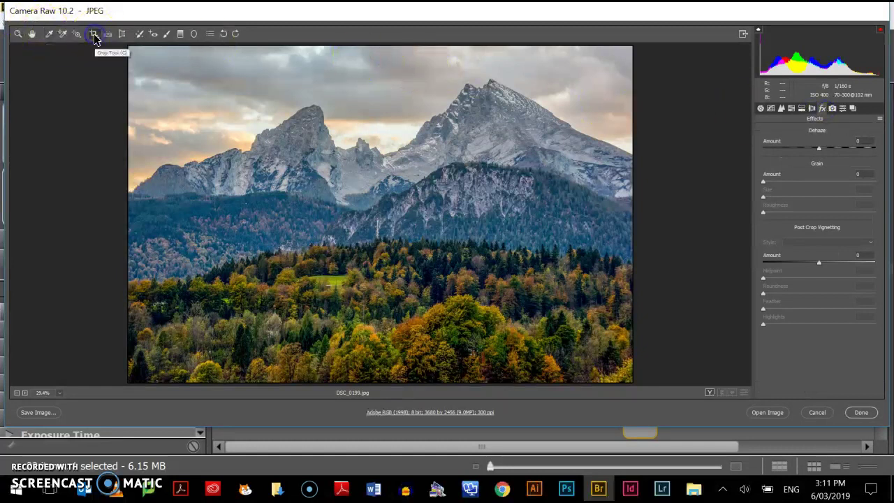
pyautogui.moveTo(129, 48); pyautogui.dragTo(653, 433)
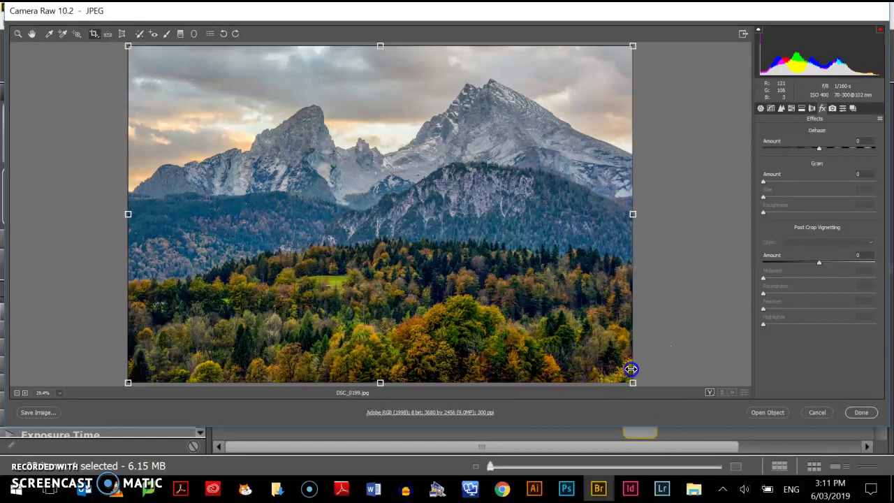
pyautogui.moveTo(632, 384)
pyautogui.mouseDown()
pyautogui.moveTo(582, 324)
pyautogui.moveTo(681, 391)
pyautogui.moveTo(639, 395)
pyautogui.mouseUp()
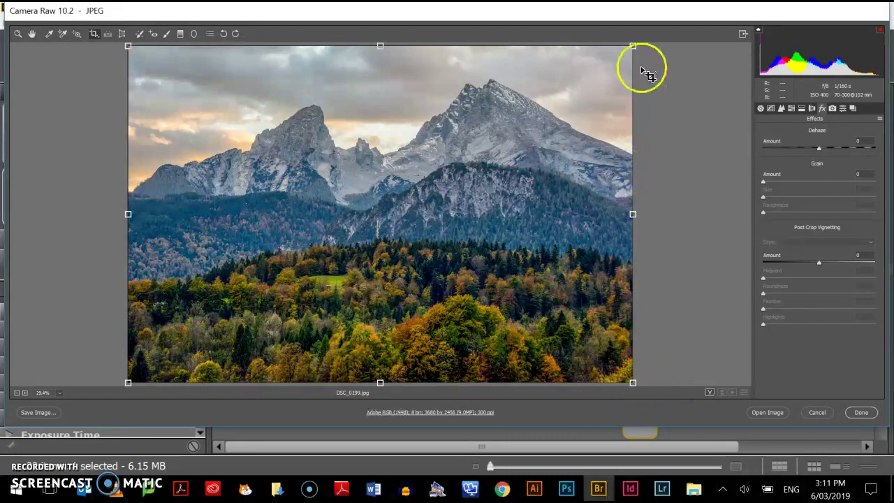
# Adjust the crop's corners and edges, then clear it to restore 3680 x 2456
pyautogui.moveTo(633, 44); pyautogui.dragTo(608, 63)
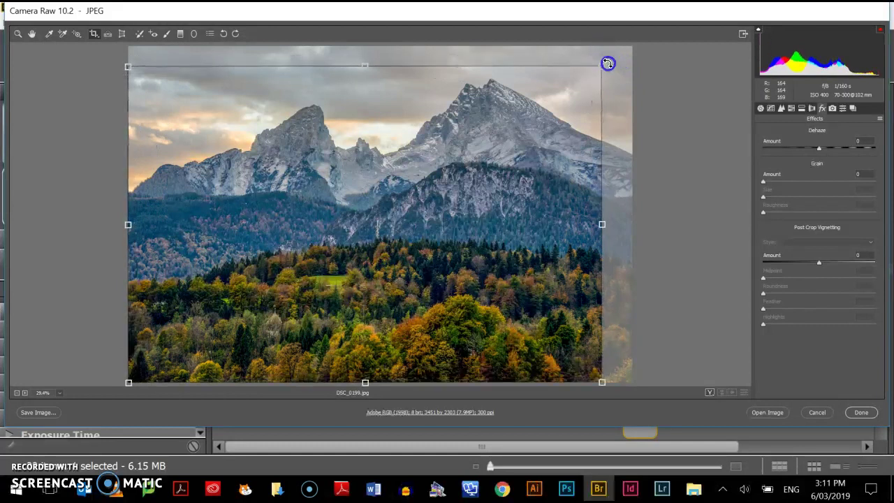
pyautogui.moveTo(603, 62); pyautogui.dragTo(647, 41)
pyautogui.click(380, 54)
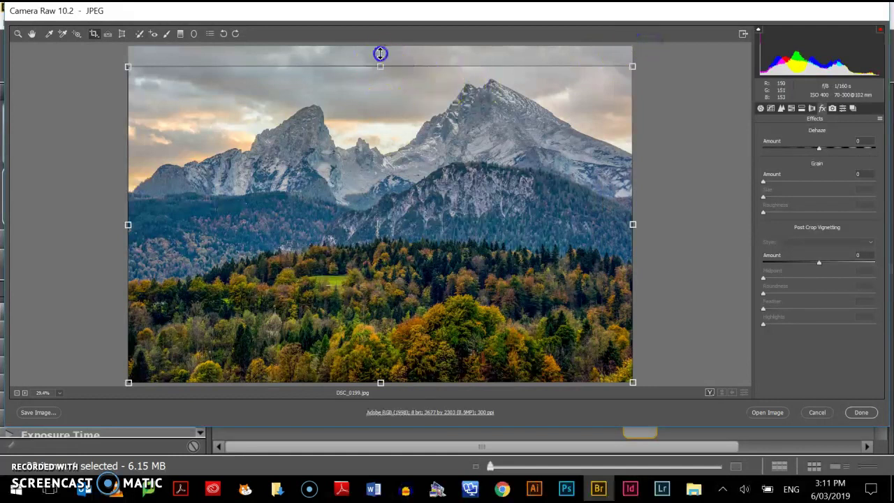
pyautogui.moveTo(380, 73); pyautogui.dragTo(380, 66)
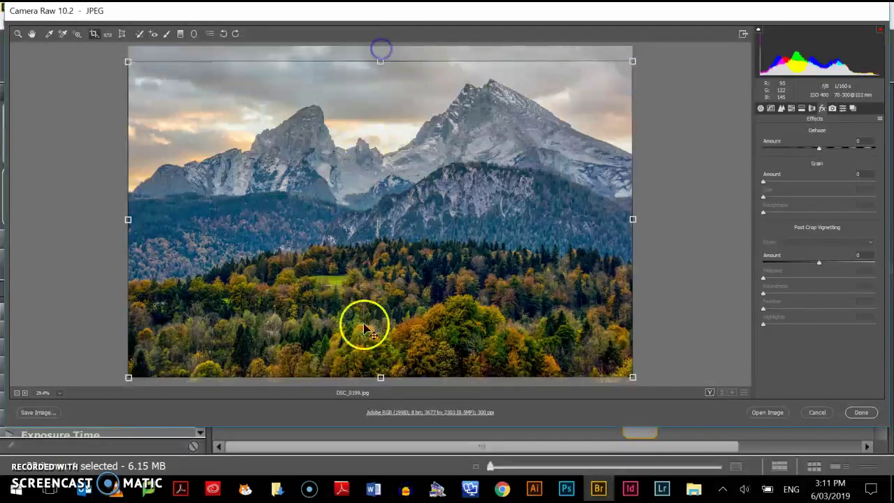
pyautogui.moveTo(380, 378); pyautogui.dragTo(382, 390)
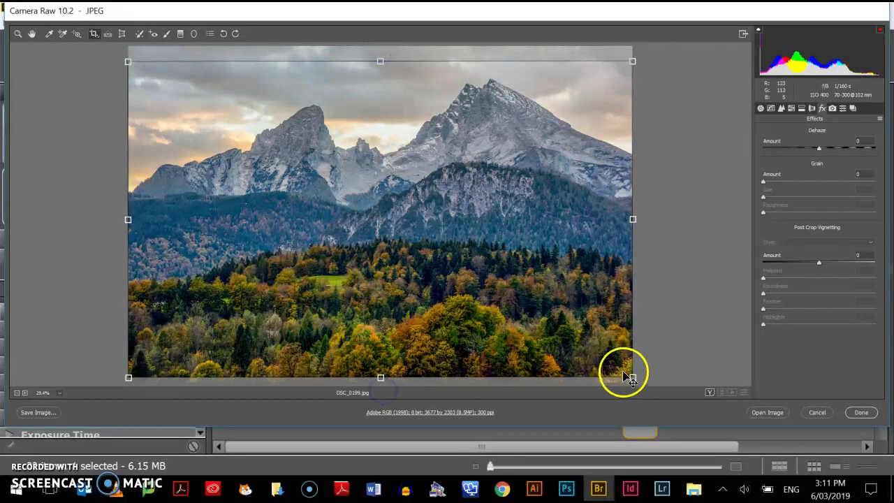
pyautogui.moveTo(632, 377); pyautogui.dragTo(650, 390)
pyautogui.click(637, 63)
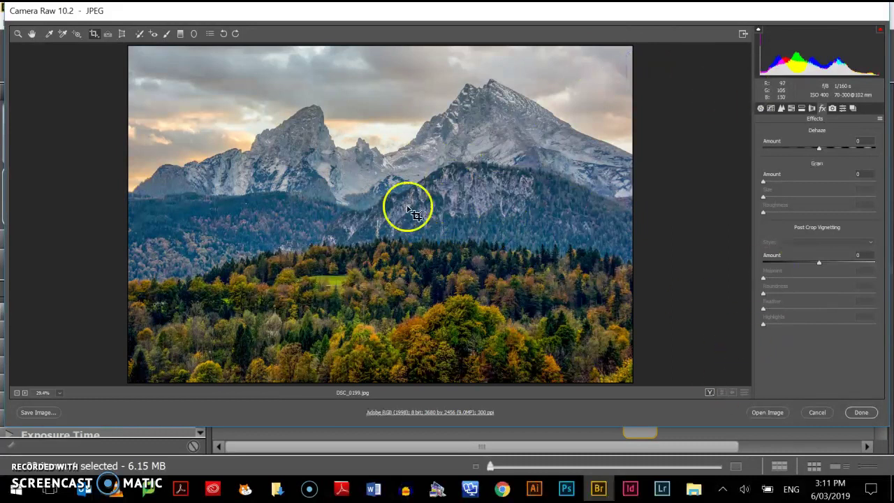
# Switch to the side-by-side Before/After view of the mountain photo
pyautogui.click(709, 393)
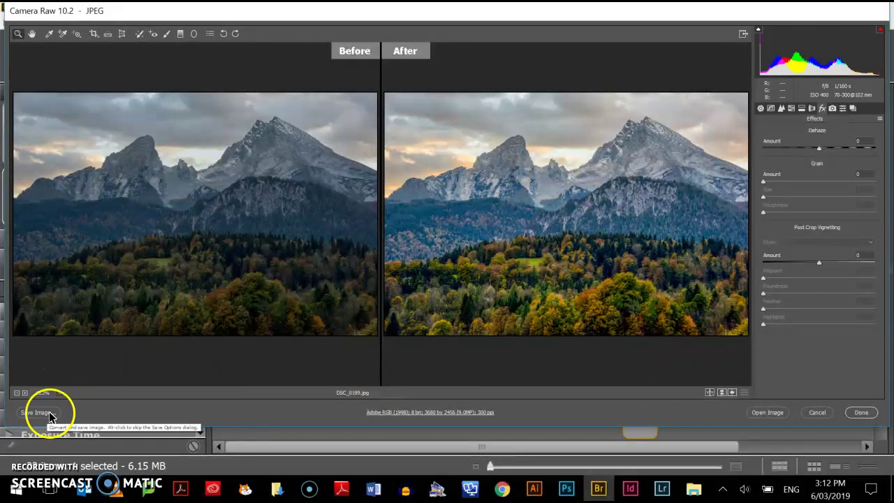
# Apply the Camera Raw edits and raise the Preview/Content divider to enlarge thumbnails
pyautogui.click(864, 419)
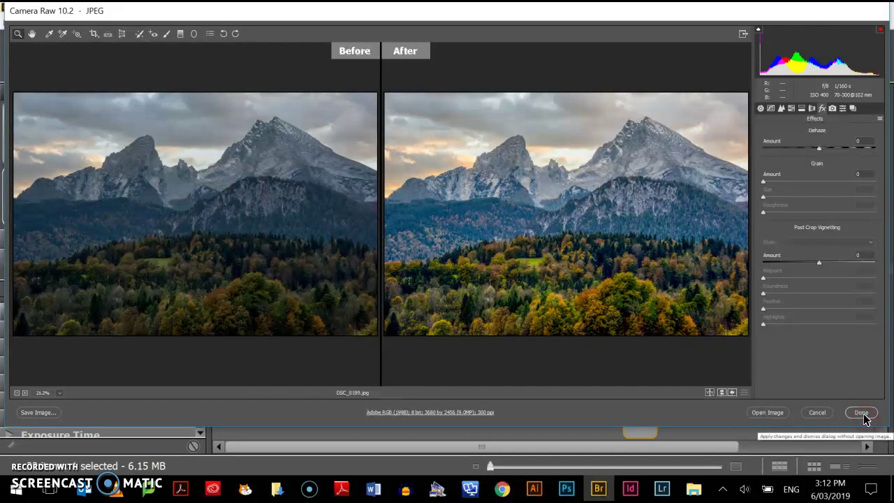
pyautogui.click(862, 413)
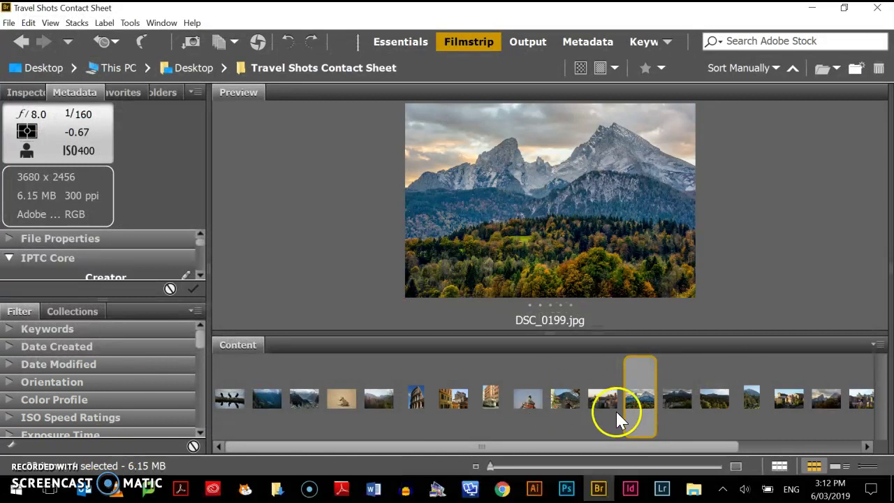
pyautogui.moveTo(619, 330); pyautogui.dragTo(615, 258)
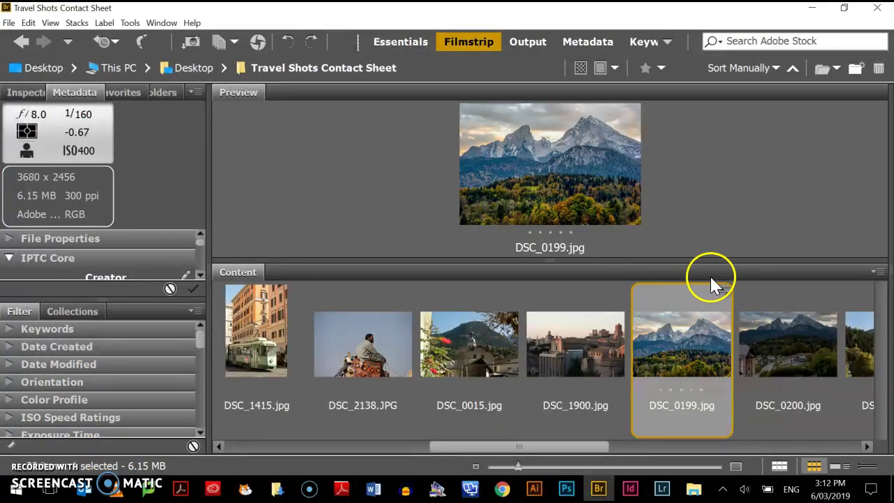
# Reopen DSC_0199.jpg in Camera Raw with its Exposure +0.90 and Highlights -93 edits intact
pyautogui.rightClick(675, 350)
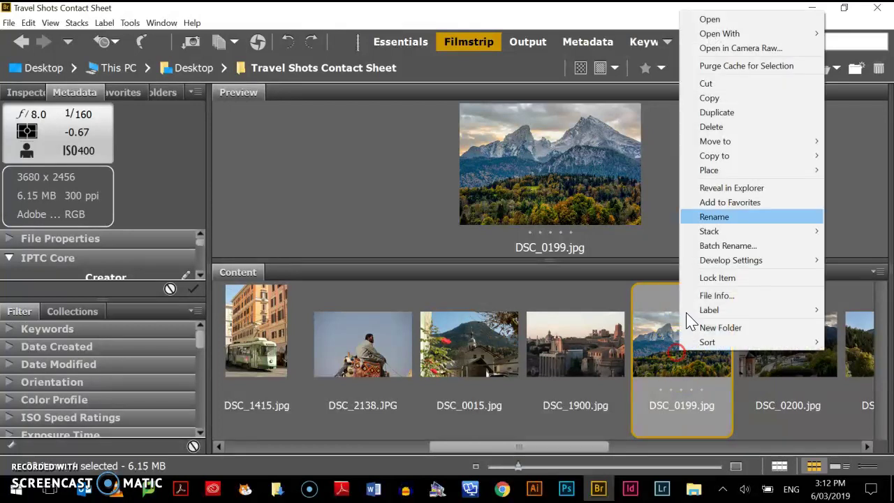
pyautogui.click(704, 52)
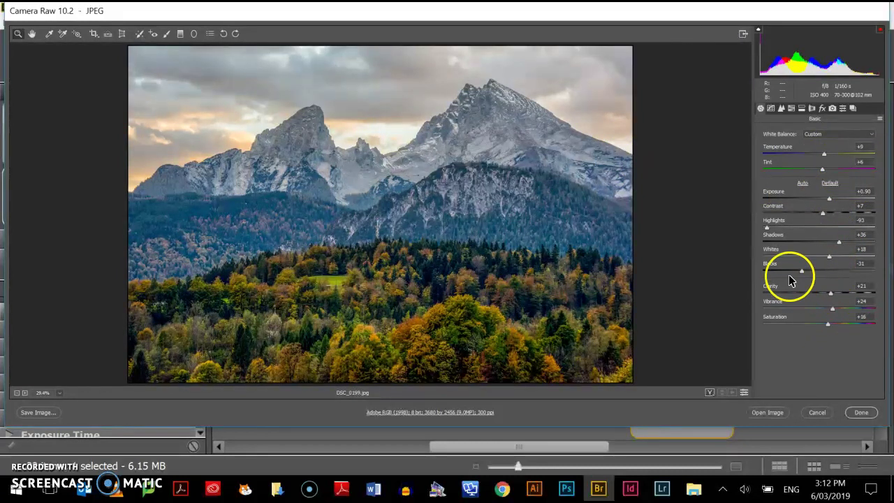
pyautogui.click(49, 418)
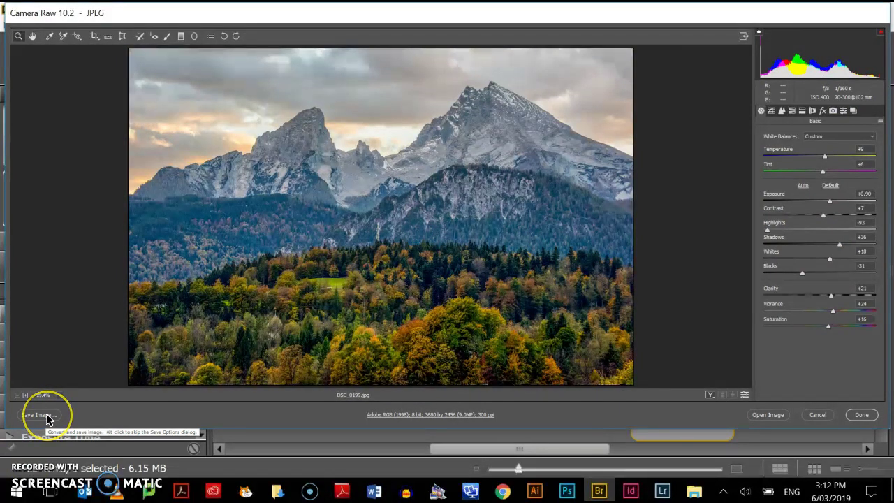
# Save a JPEG copy of DSC_0199 with the .JPG extension at Maximum quality (10)
pyautogui.click(48, 419)
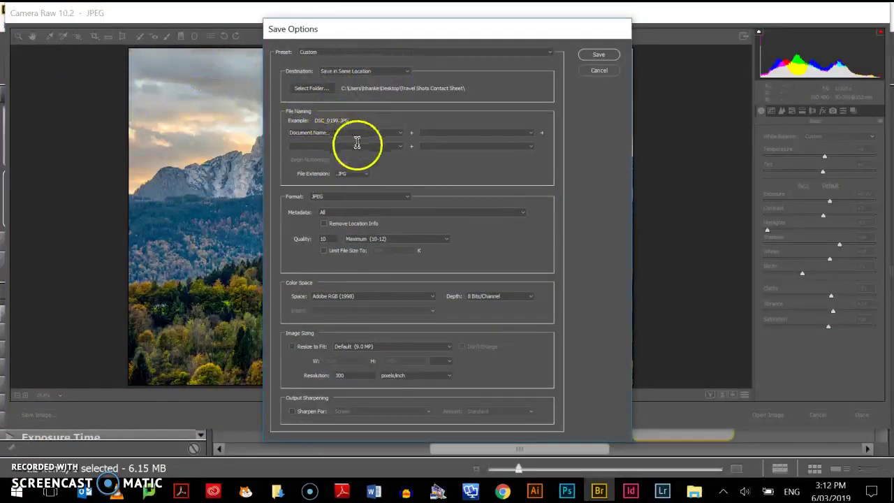
pyautogui.click(366, 176)
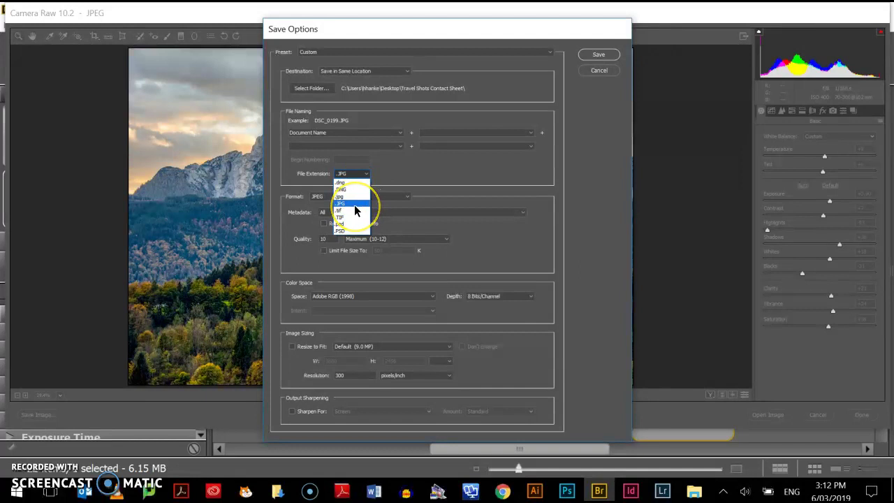
pyautogui.click(355, 208)
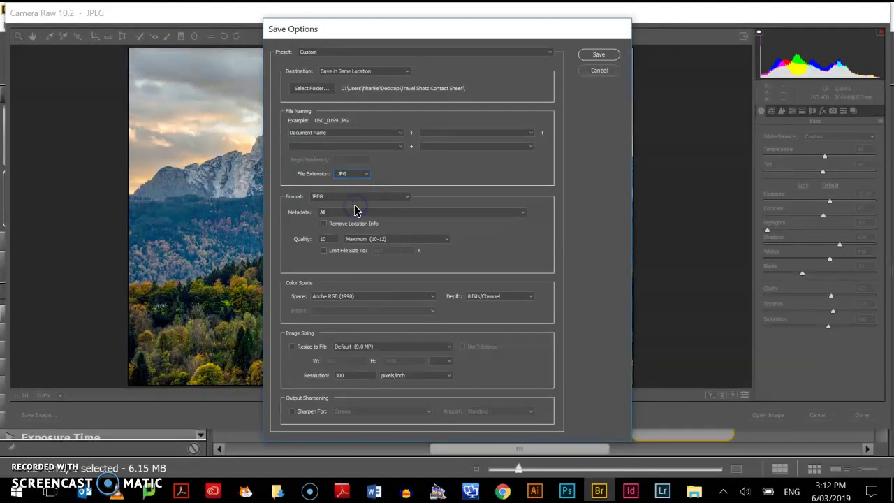
pyautogui.click(411, 239)
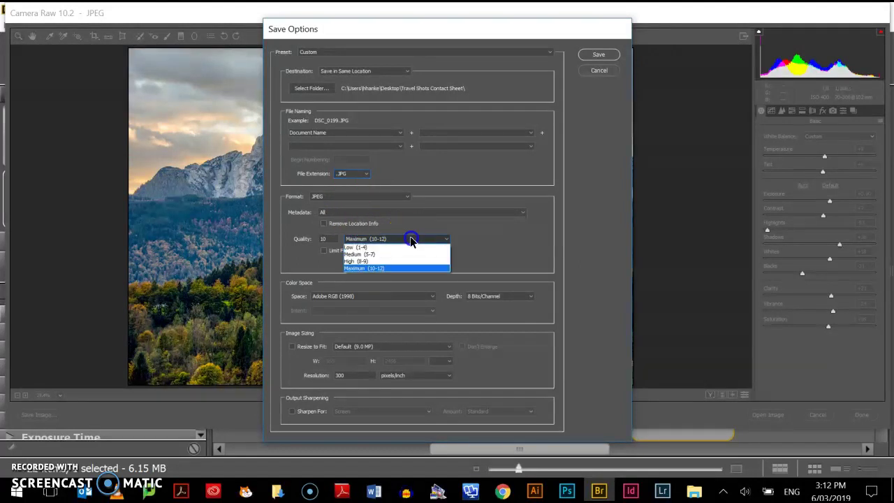
pyautogui.click(378, 267)
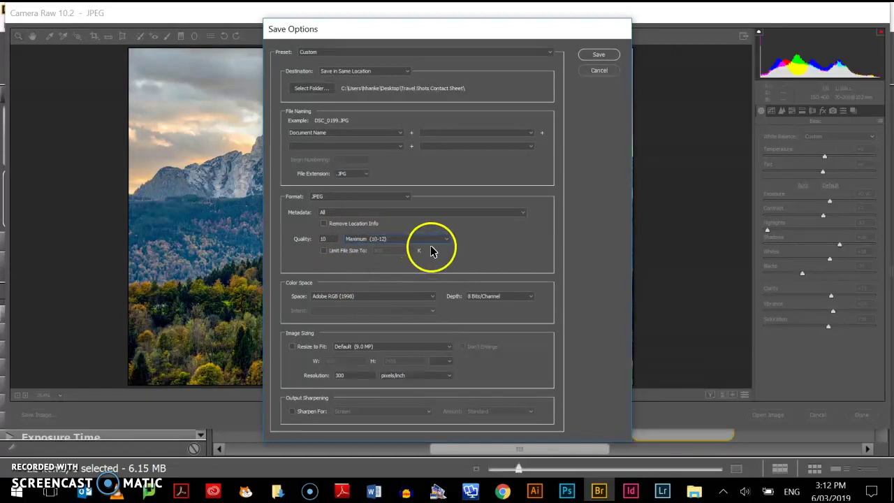
pyautogui.click(599, 53)
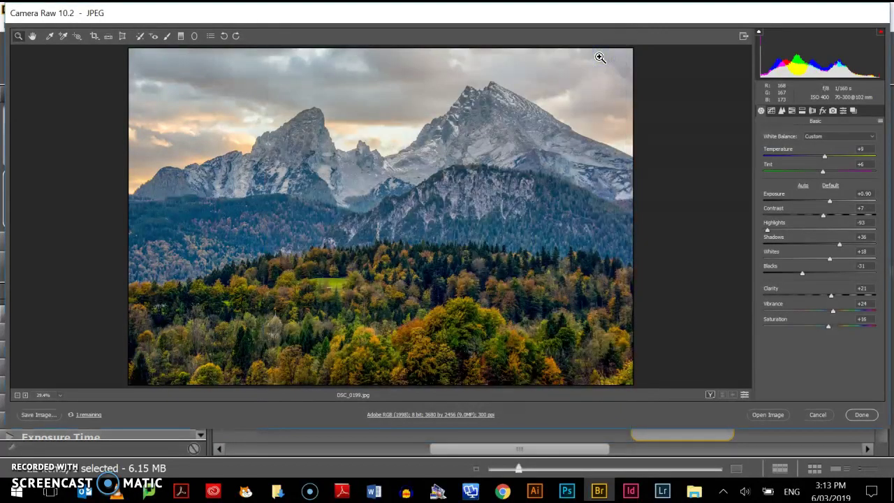
# Return to Bridge and compare the new DSC_0199_1.JPG and DSC_0199_2.JPG copies in the filmstrip
pyautogui.click(863, 414)
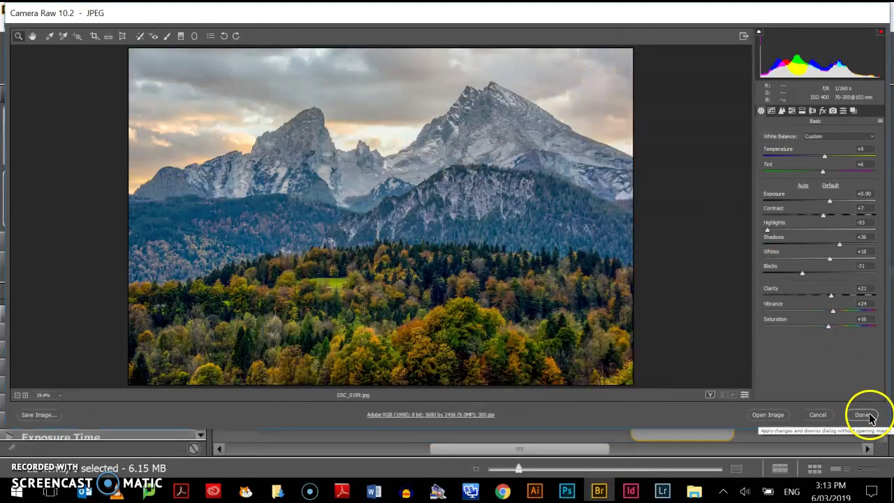
pyautogui.scroll(-10, 731, 412)
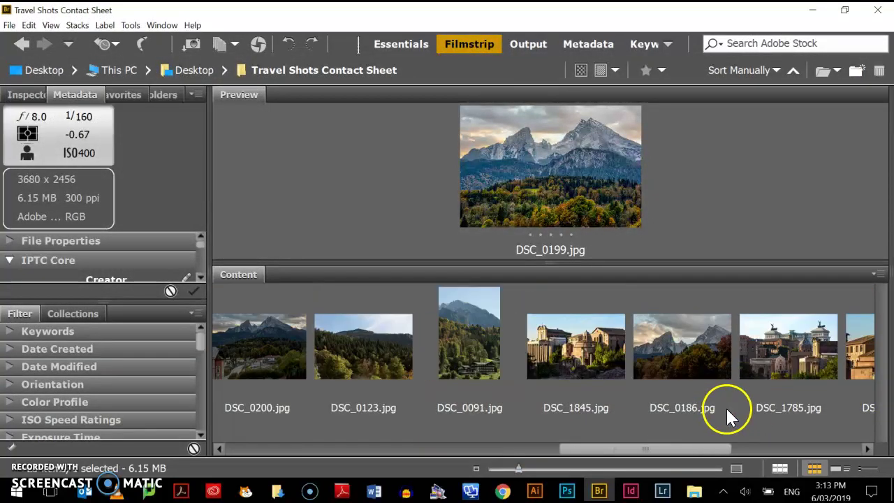
pyautogui.scroll(-1, 729, 411)
pyautogui.click(817, 372)
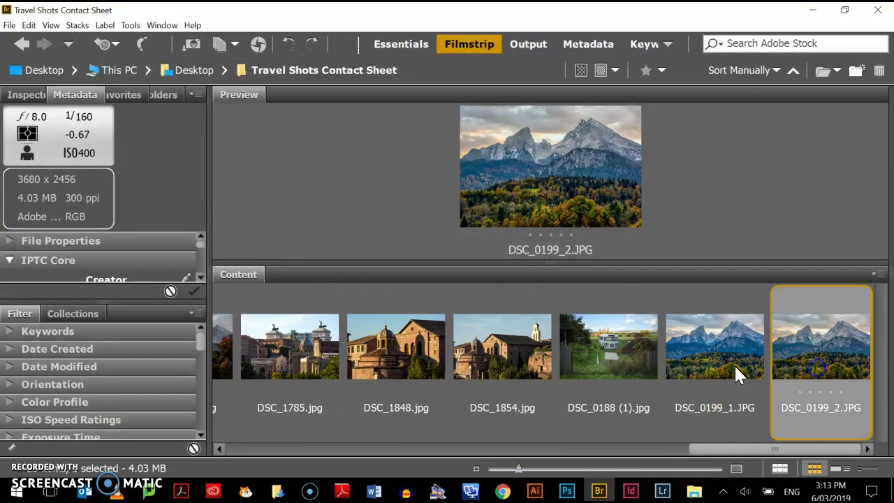
pyautogui.click(734, 370)
pyautogui.click(788, 357)
pyautogui.click(738, 360)
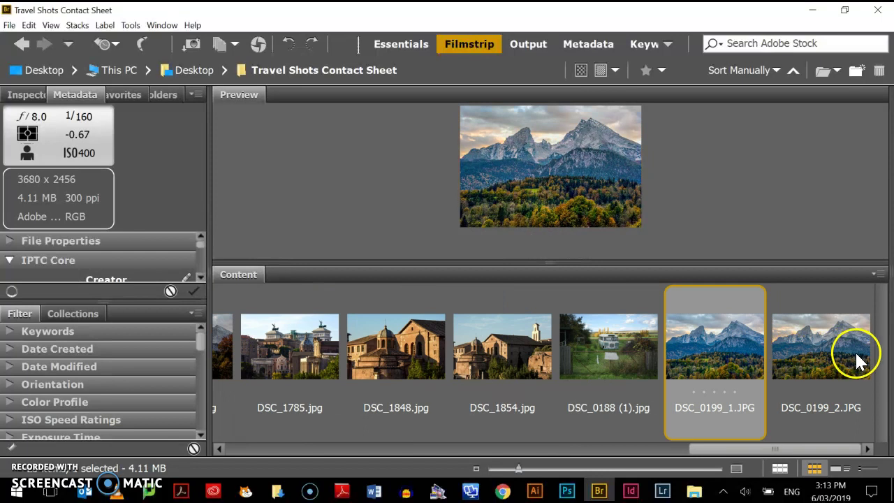
pyautogui.click(855, 352)
pyautogui.click(727, 358)
# Scroll back through the filmstrip and select DSC_1415.jpg to preview it
pyautogui.scroll(4, 674, 367)
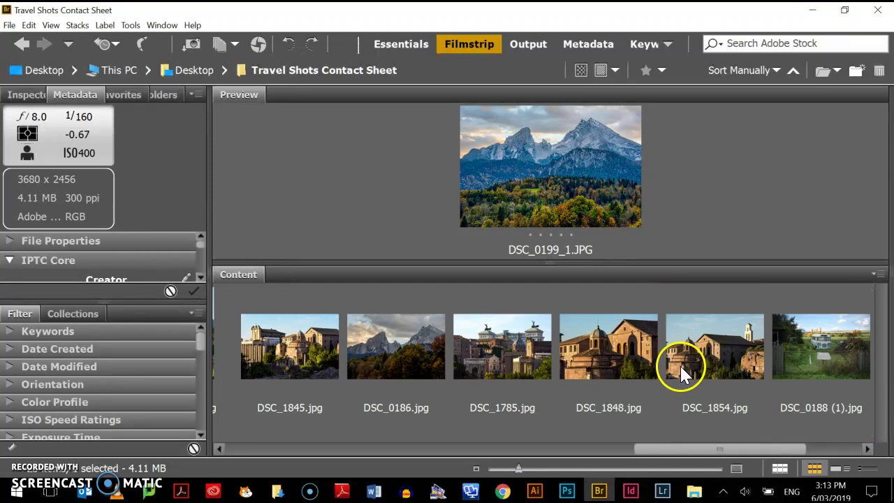
pyautogui.scroll(8, 483, 376)
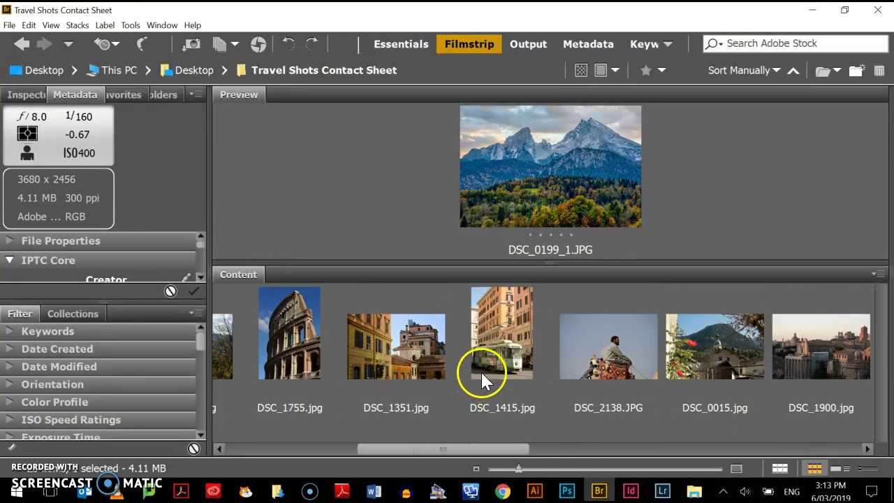
pyautogui.scroll(1, 484, 371)
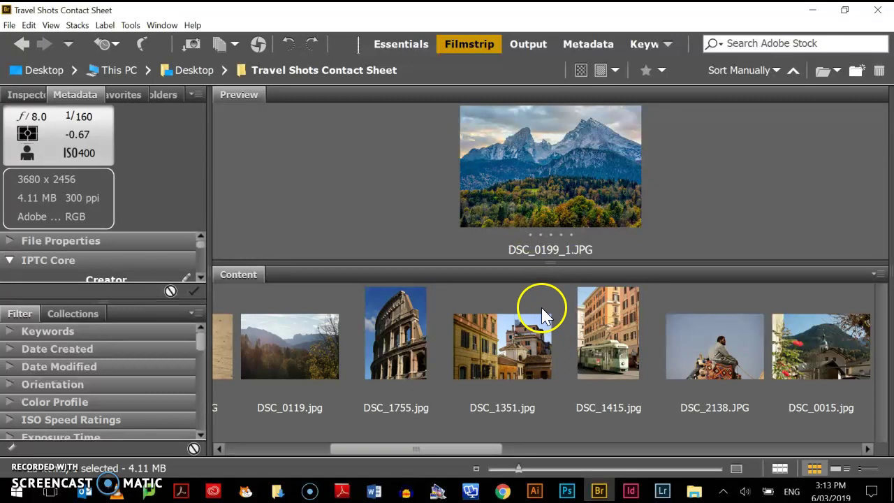
pyautogui.click(605, 328)
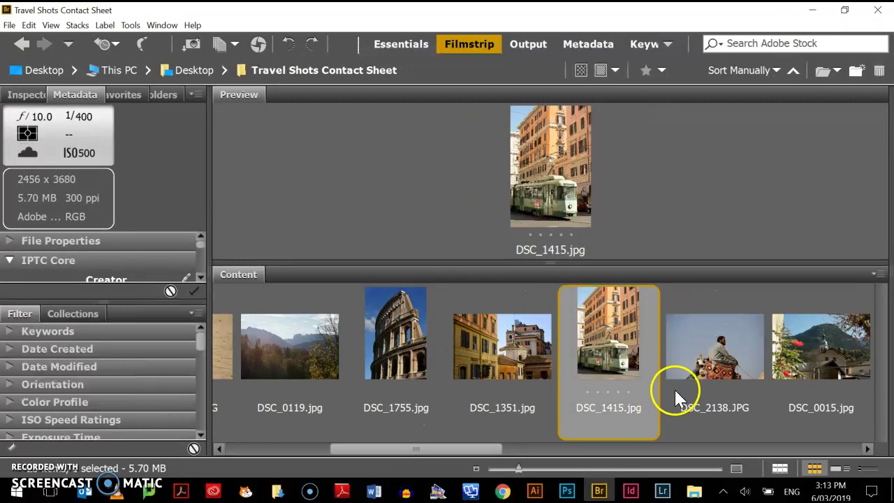